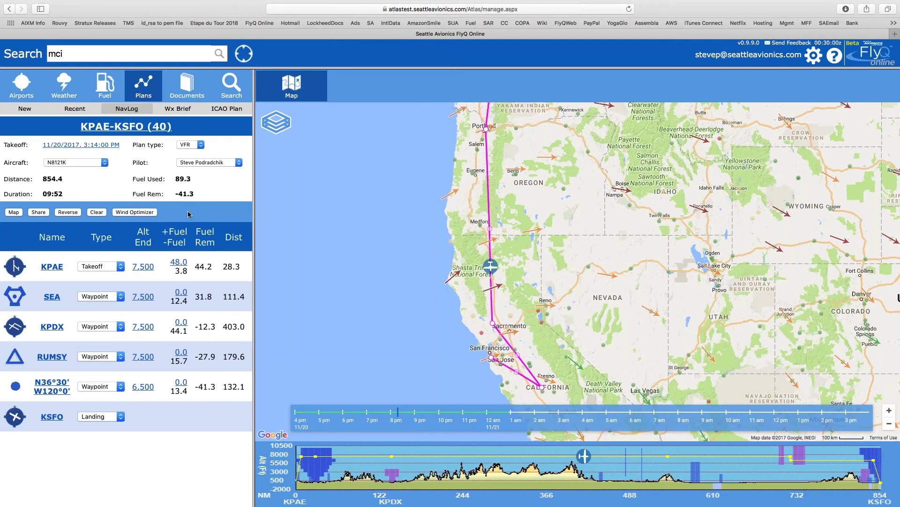
Download the KPAE-KSFO NavLog as a PDF from the flight plan's Share options
left_click(40, 213)
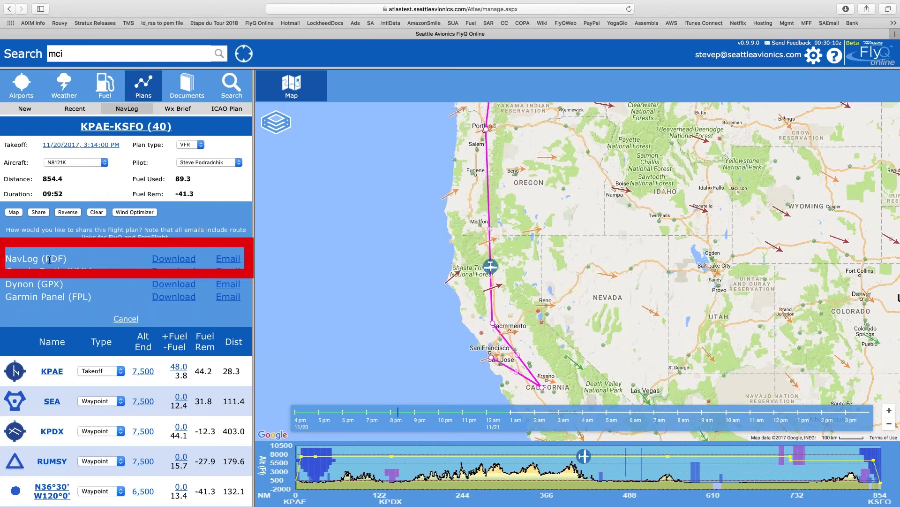
left_click(174, 258)
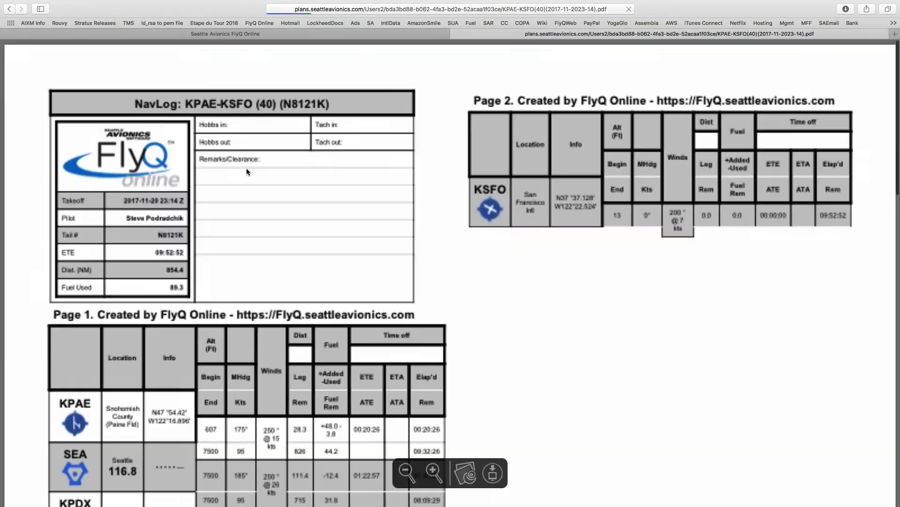
Scroll through the NavLog PDF's route legs and totals, then return to the FlyQ Online tab
scroll(263, 196, "down", 1)
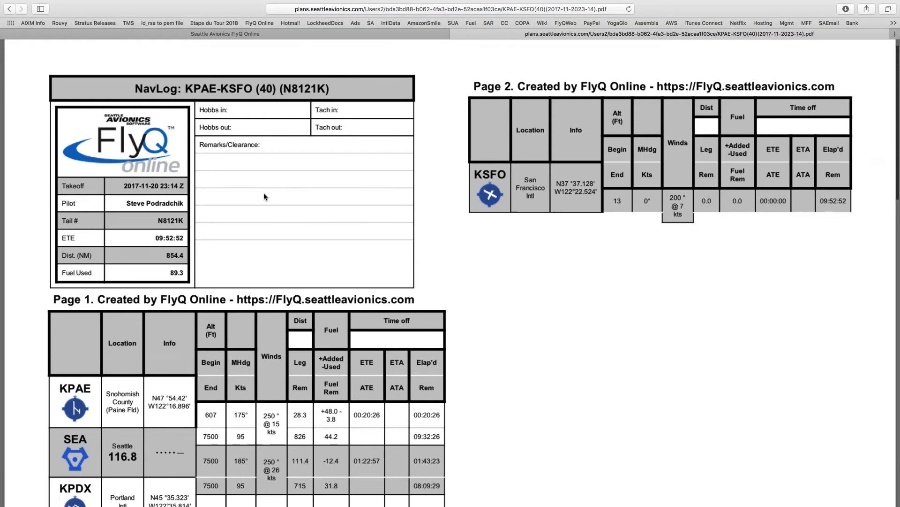
scroll(264, 197, "down", 1)
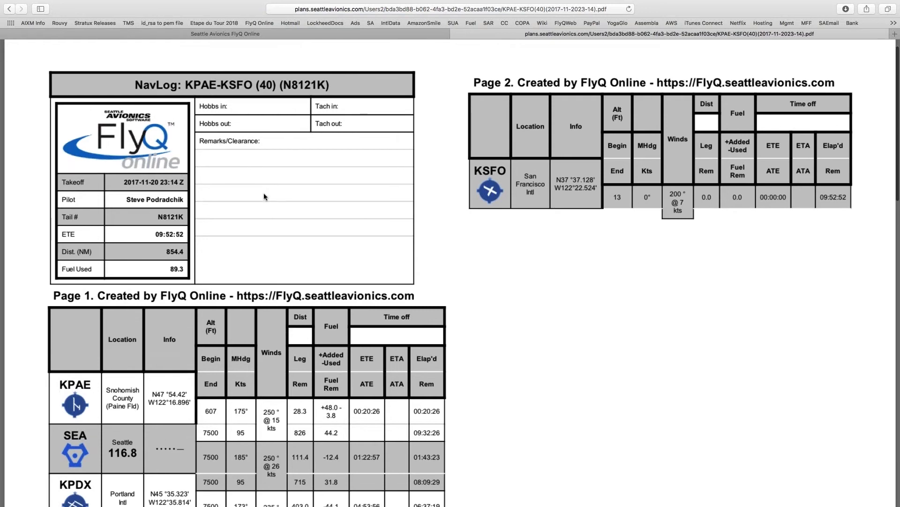
scroll(264, 196, "down", 5)
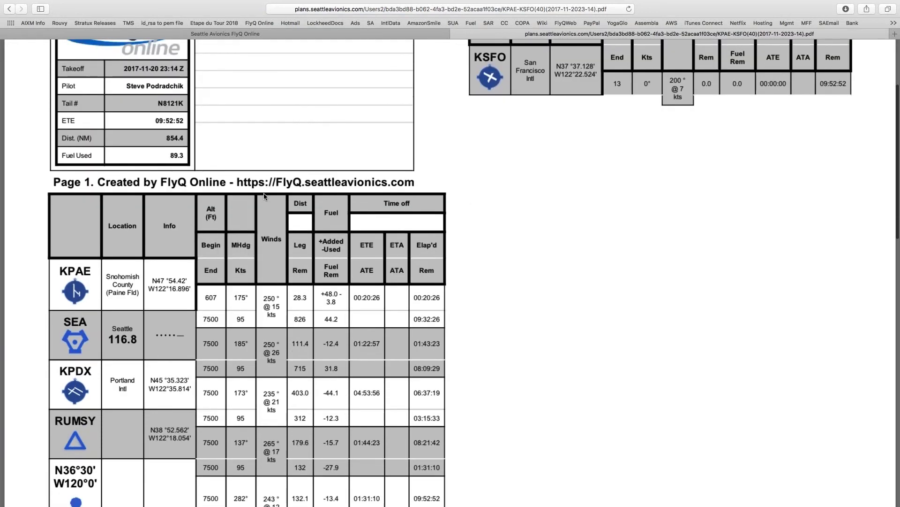
scroll(263, 196, "down", 2)
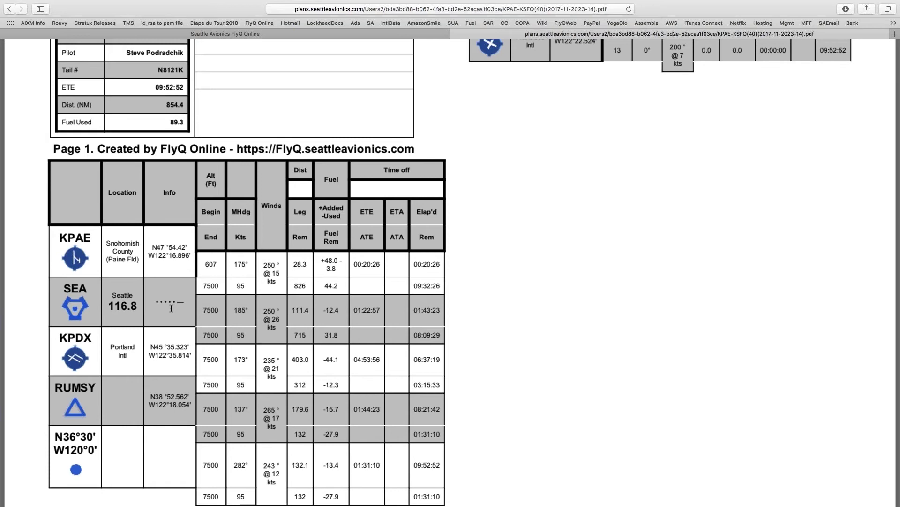
scroll(171, 308, "up", 1)
scroll(171, 308, "up", 5)
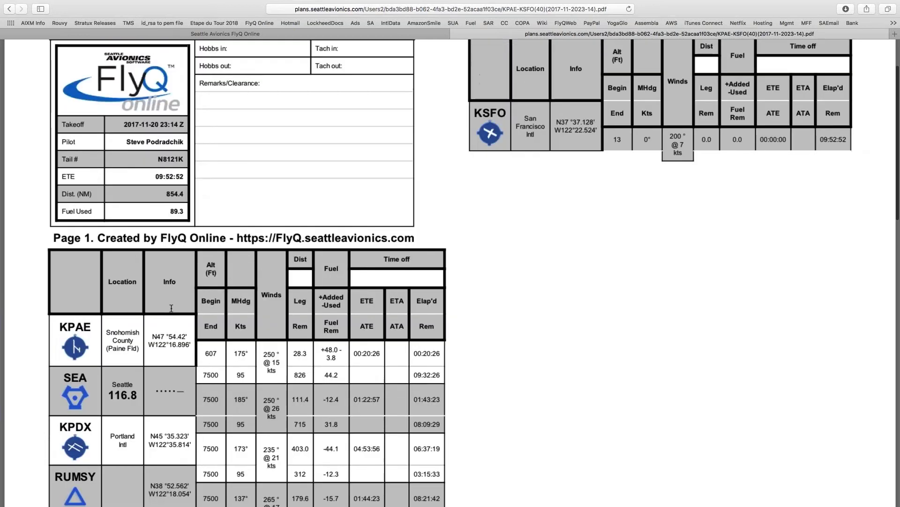
scroll(172, 308, "up", 1)
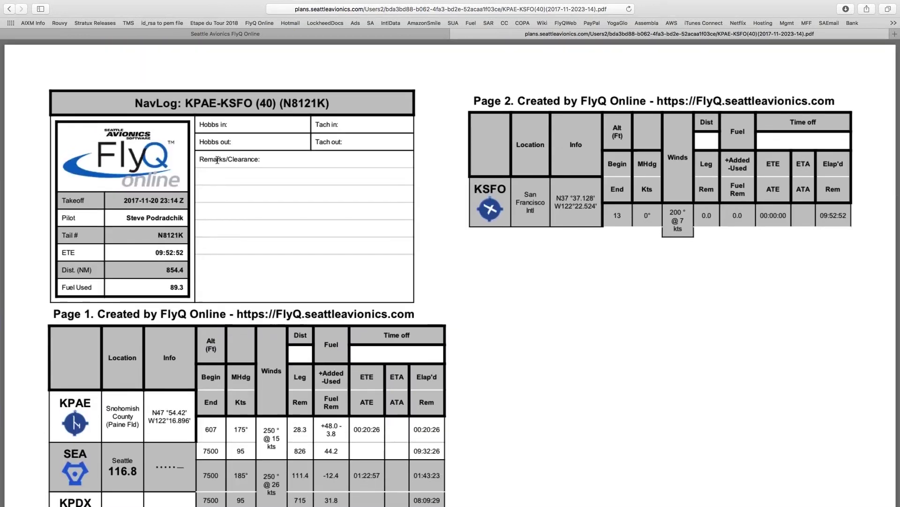
left_click(229, 37)
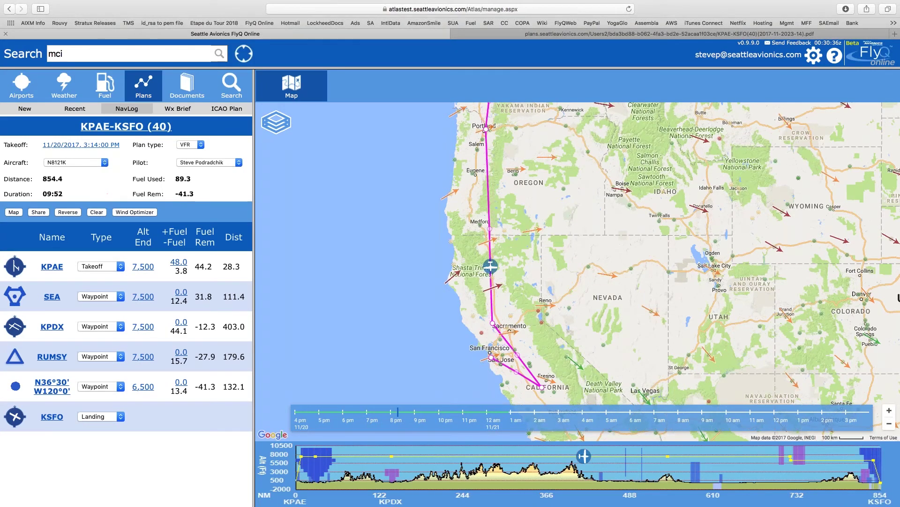
Show the plan's NavLog, KML, GPX and FPL sharing choices via Share above the waypoint table
left_click(40, 214)
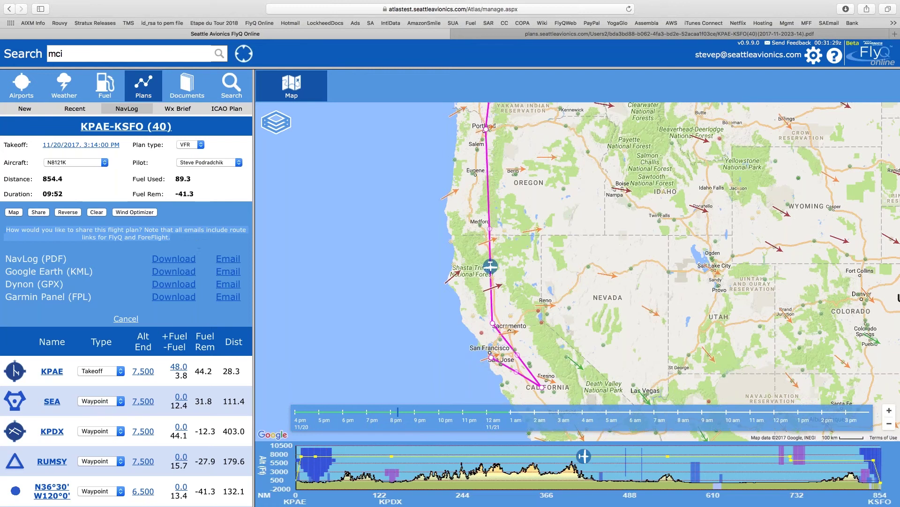
left_click(228, 259)
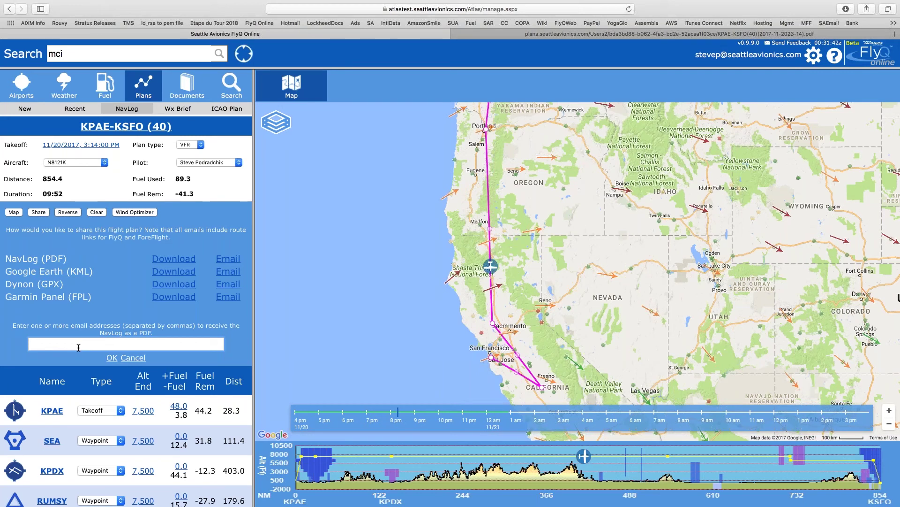
left_click(136, 359)
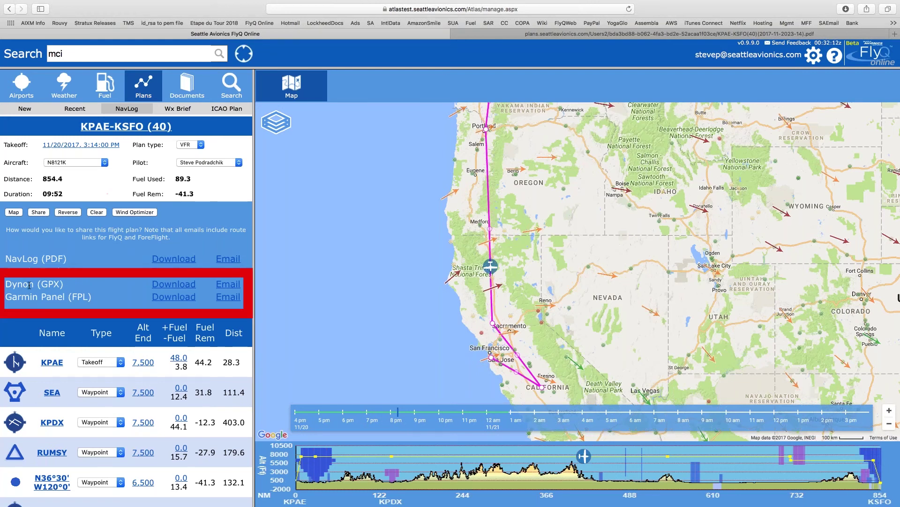
Download the plan as Dynon GPX and Garmin FPL files, confirming each in Safari's Downloads list
left_click(178, 284)
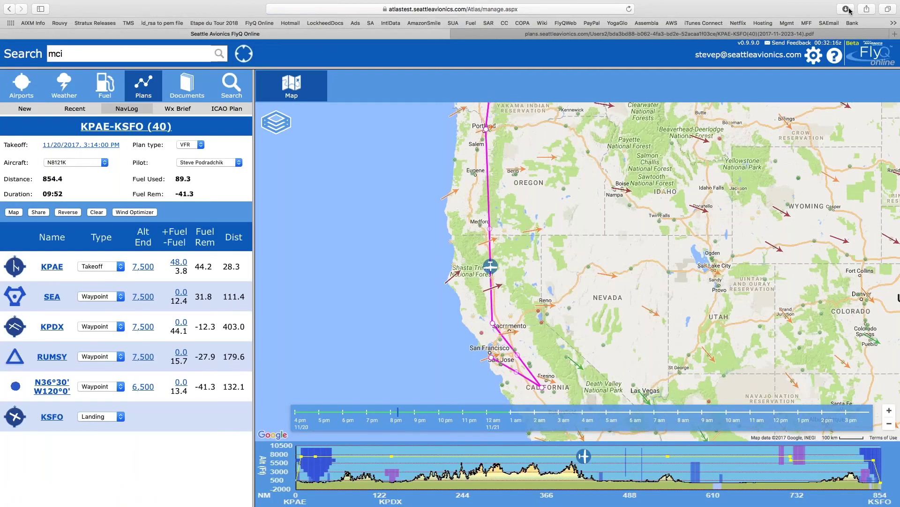
left_click(846, 8)
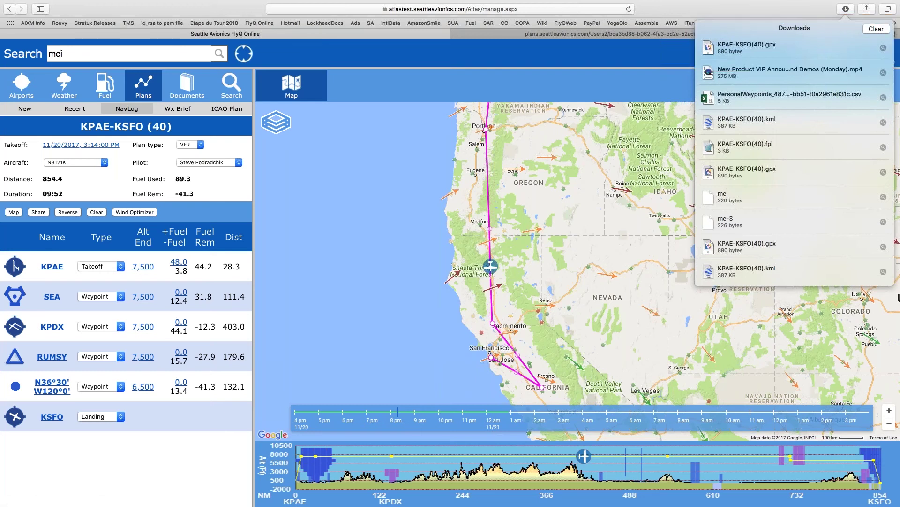
left_click(39, 212)
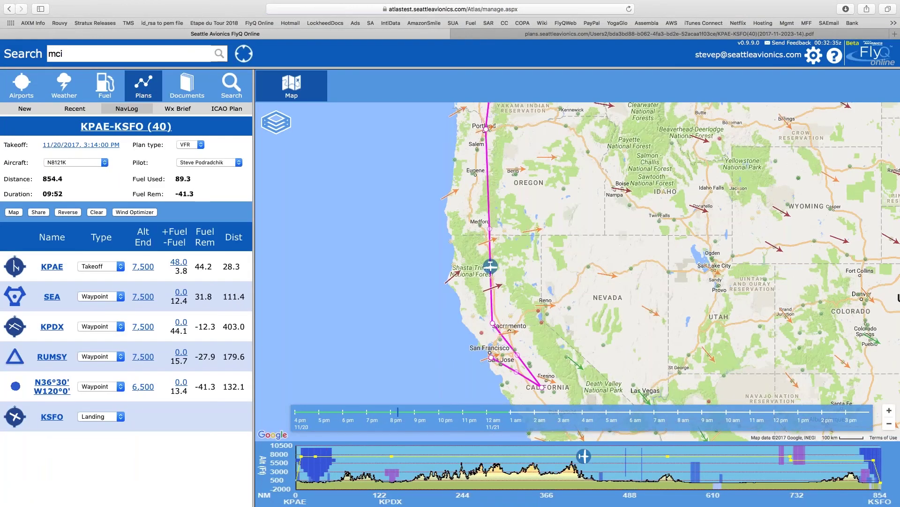
left_click(847, 9)
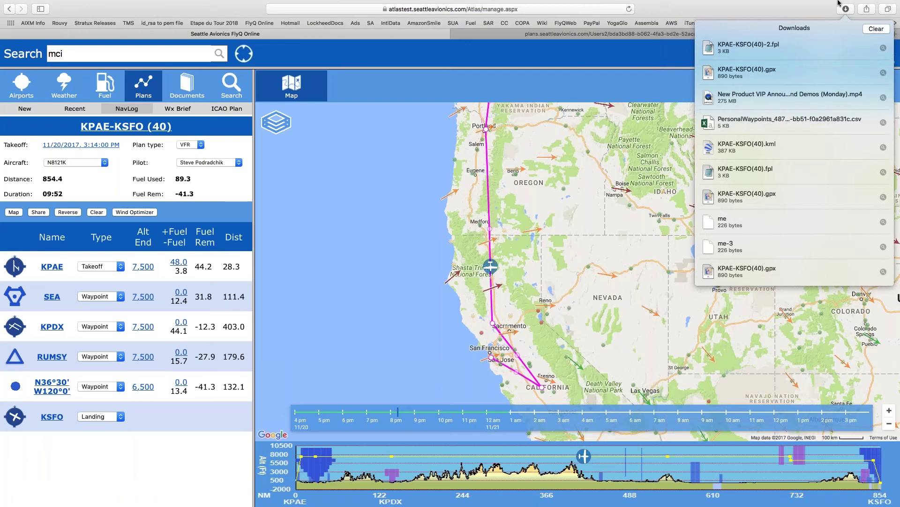
left_click(38, 212)
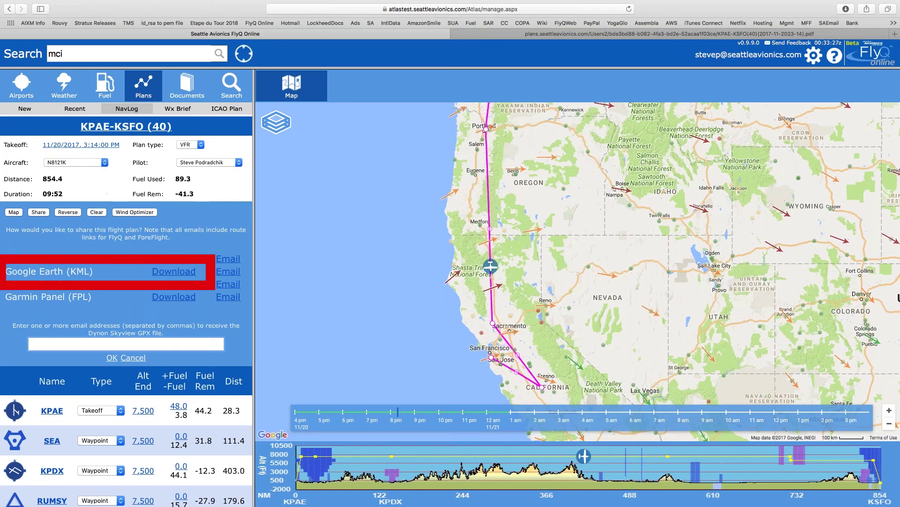
Download the route as KPAE-KSFO(40).kml and open it from Safari's Downloads in Google Earth
left_click(174, 271)
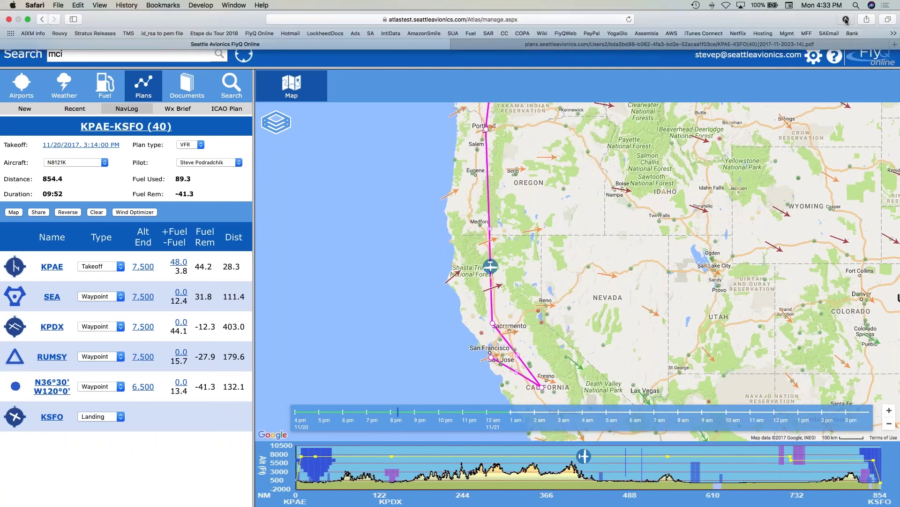
left_click(846, 19)
left_click(790, 60)
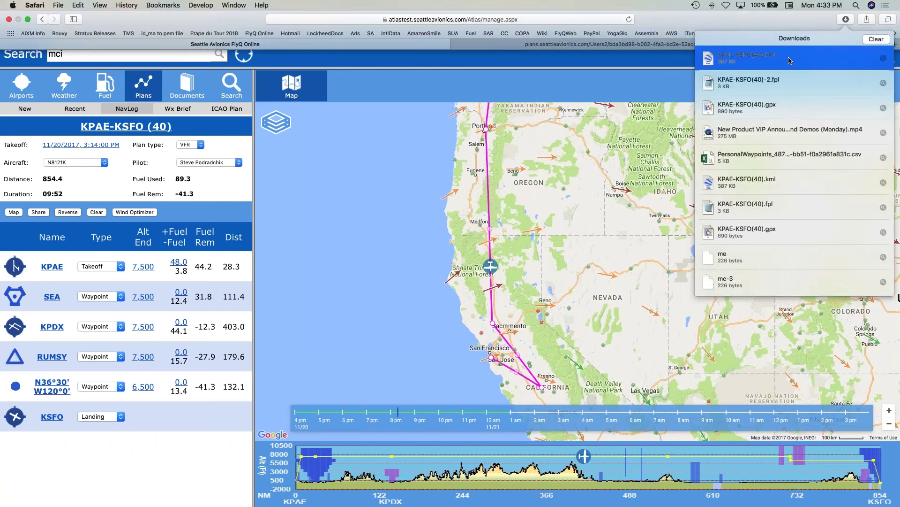
double_click(787, 57)
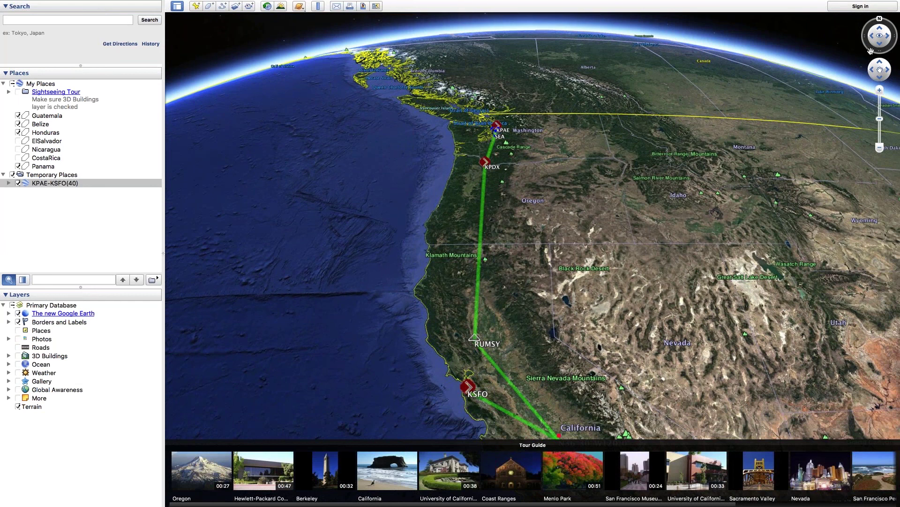
Zoom in along the green route toward Oregon and tilt the view toward the horizon
left_click(880, 90)
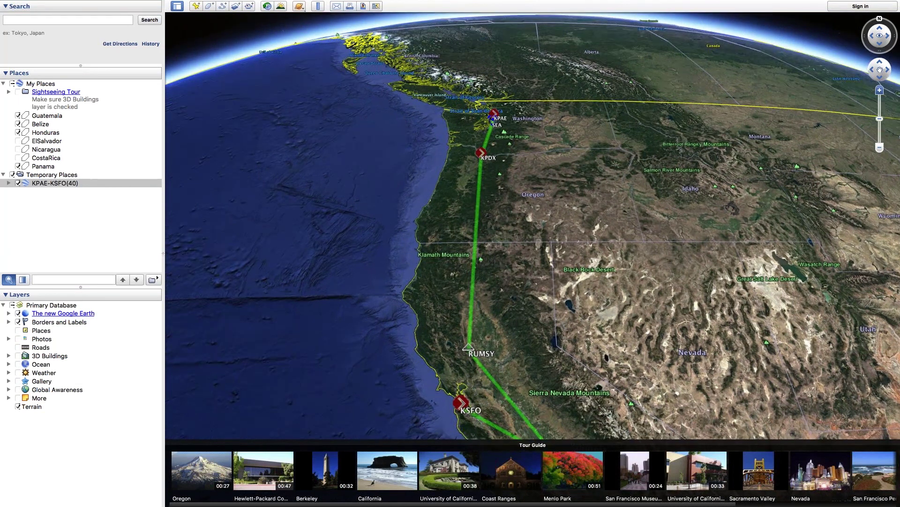
left_click(880, 91)
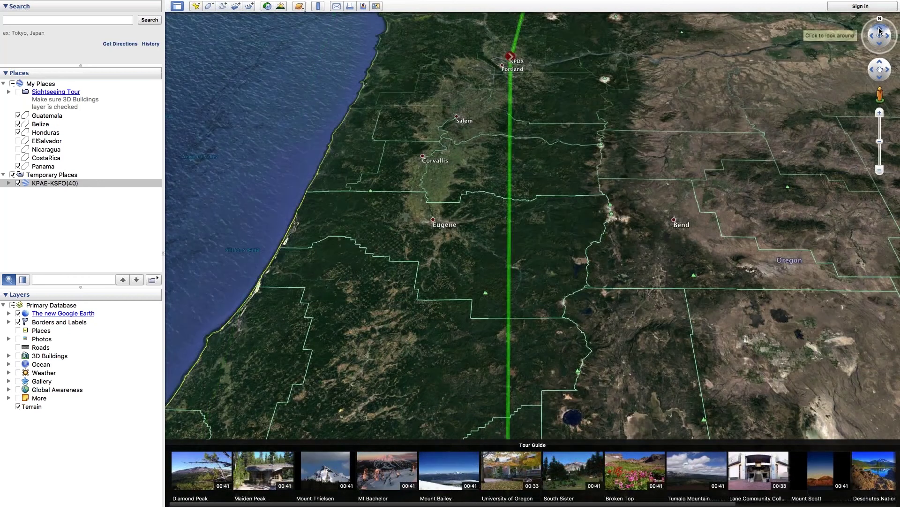
left_click(880, 31)
left_click_drag(880, 31, 882, 55)
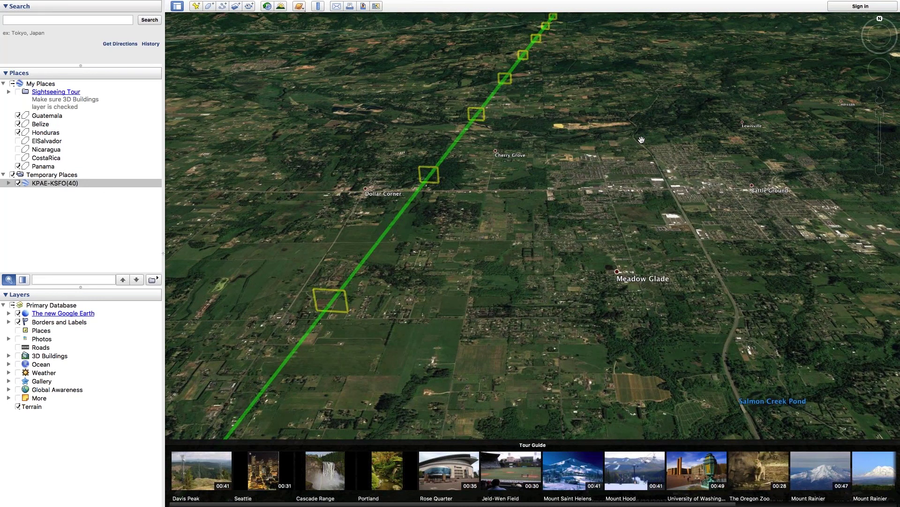
left_click(881, 113)
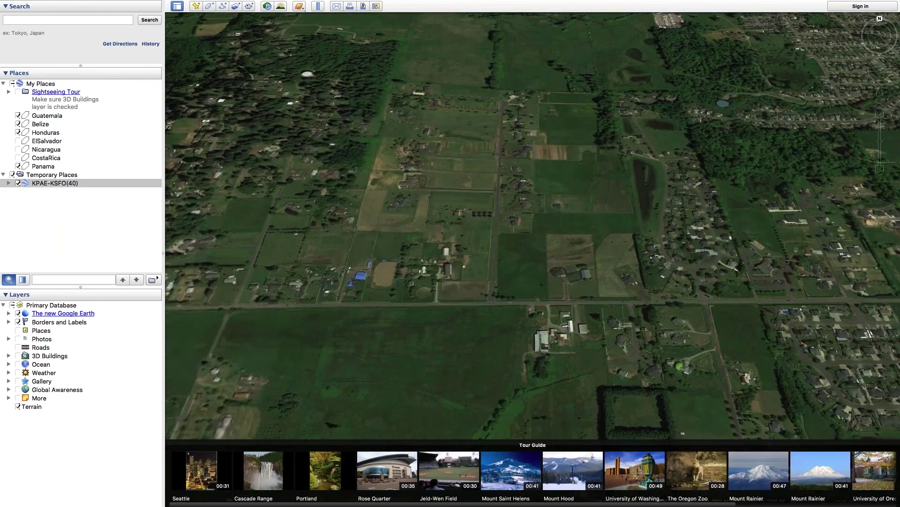
Expand KPAE-KSFO(40) and its Waypoints in Places, then select KPDX to fly there
left_click(8, 183)
left_click(14, 208)
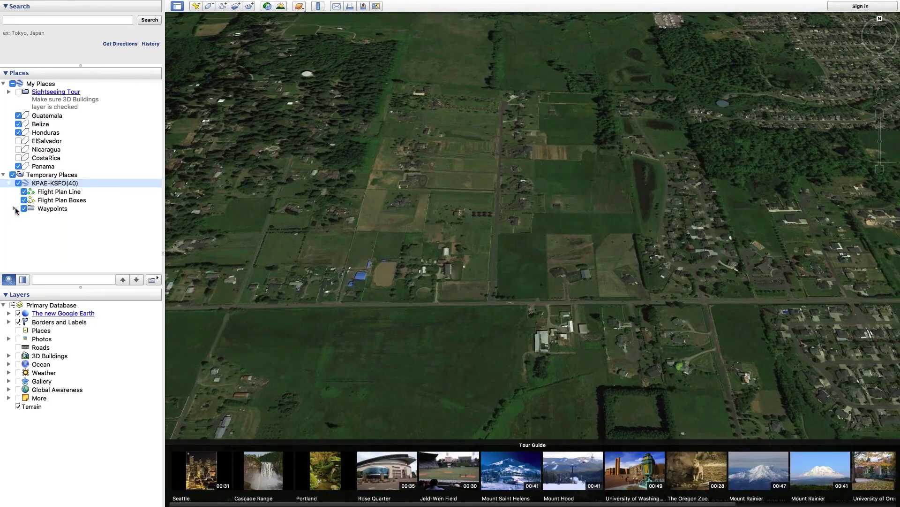
left_click(52, 235)
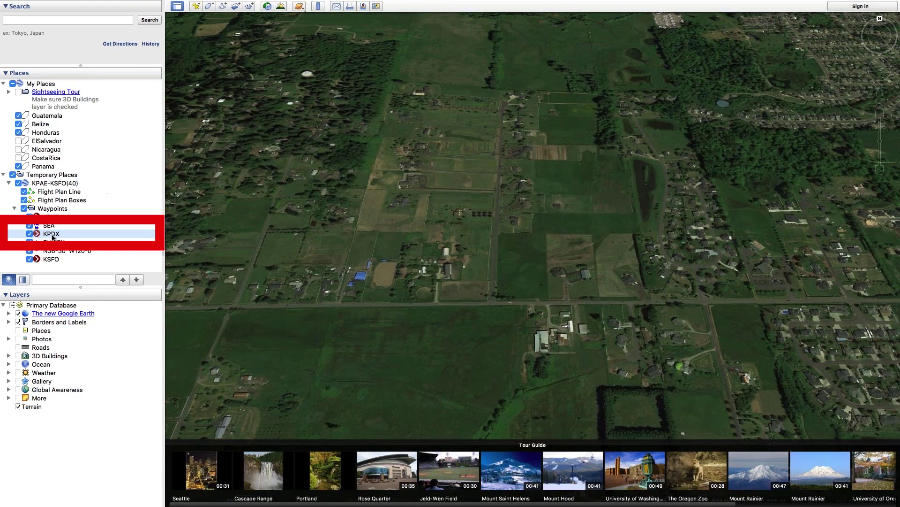